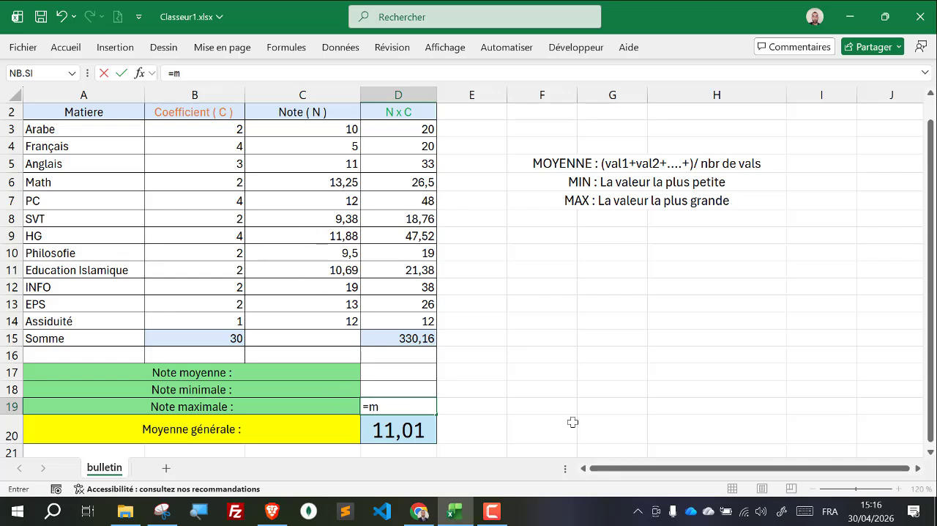
Step: Complete the Note maximale formula in D19 as the MAX of the notes in C3:C14
text(ax)
key(Tab)
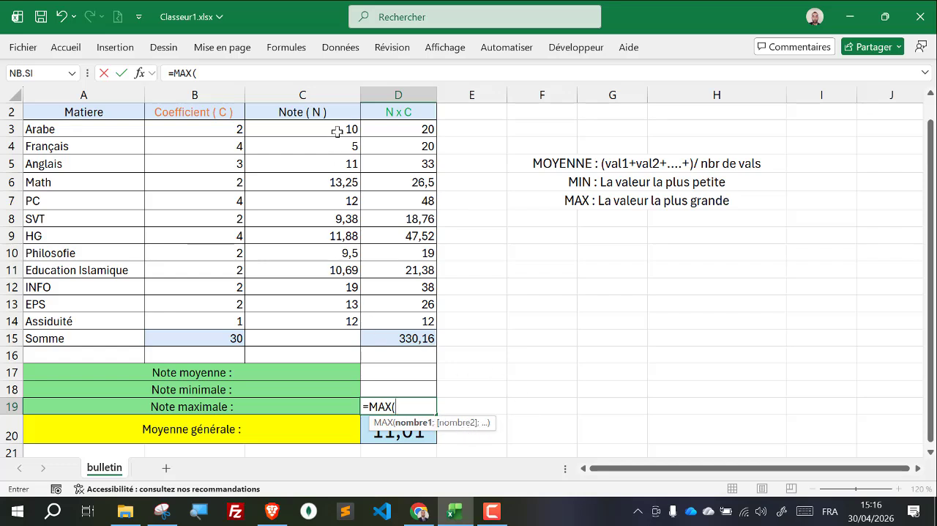
drag(309, 129, 301, 319)
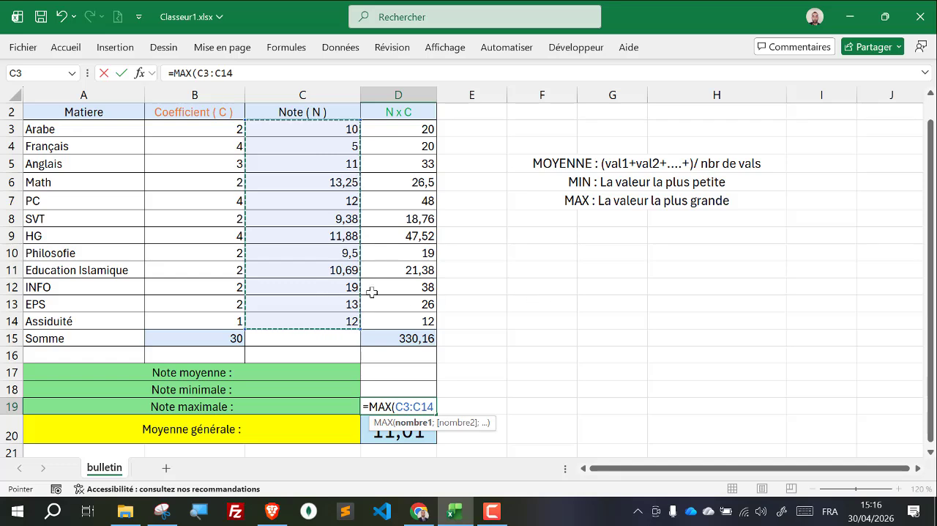
key(Return)
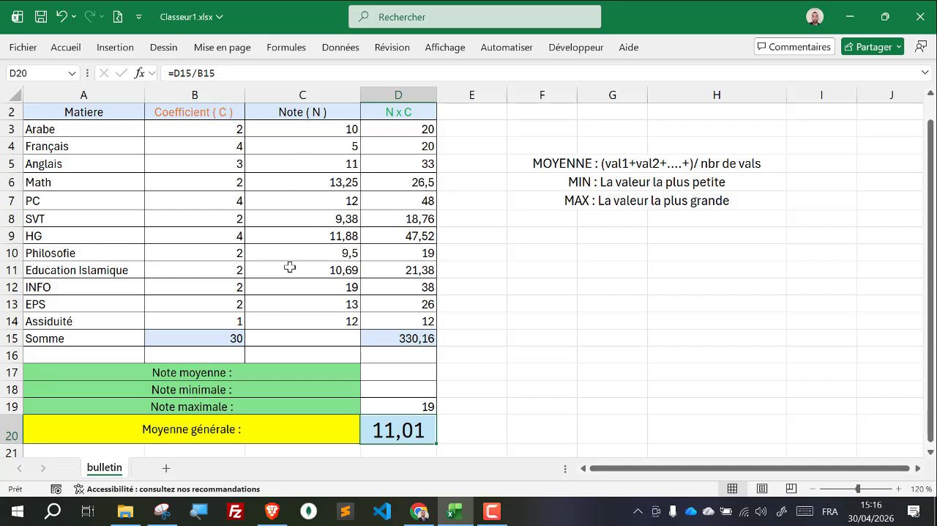
Step: Calculate the Note minimale in D18 with the MIN function over the notes in C3:C14
click(403, 390)
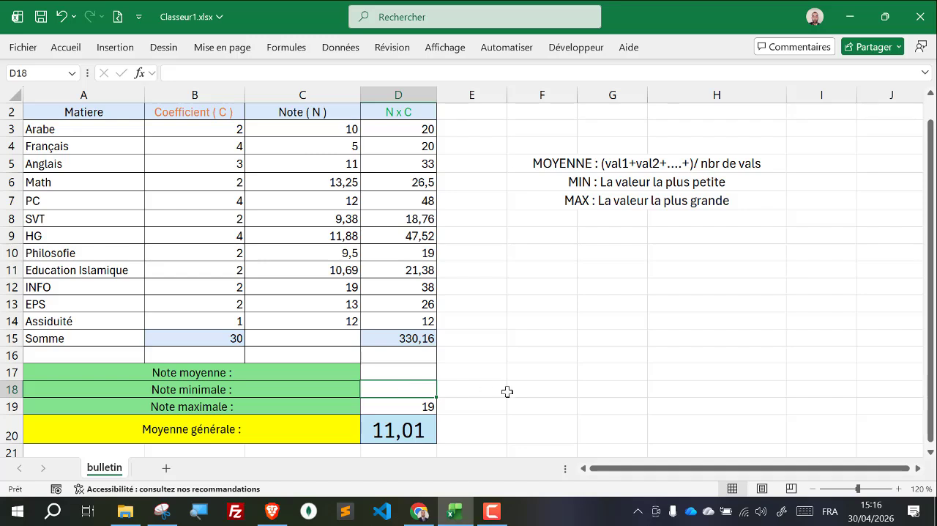
text(=min)
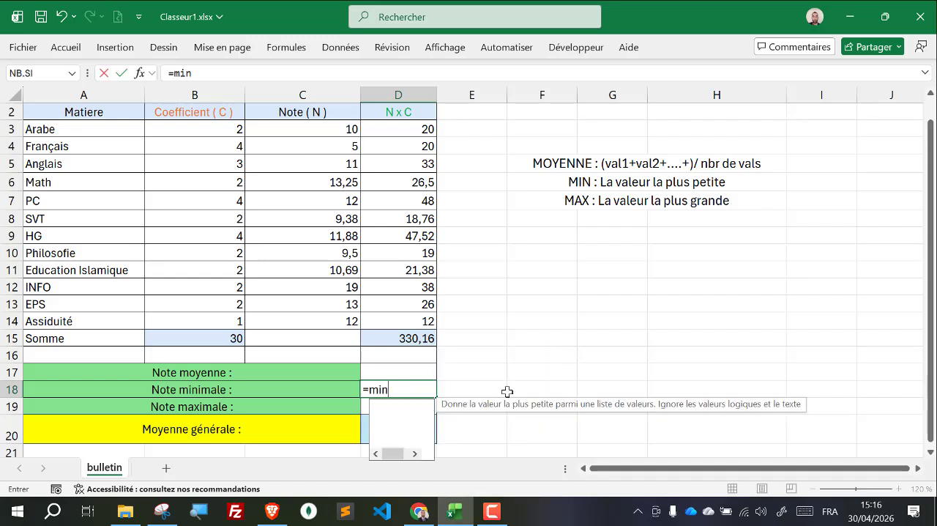
key(Tab)
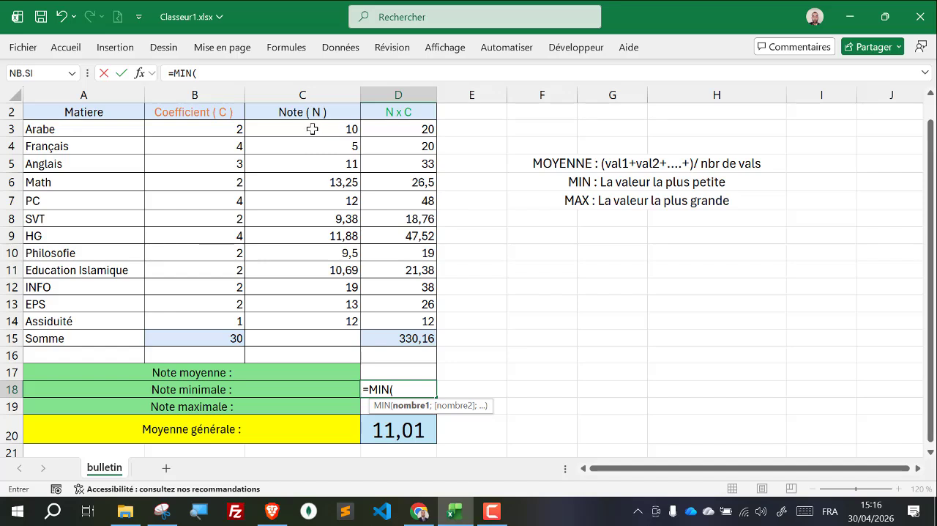
drag(309, 129, 296, 318)
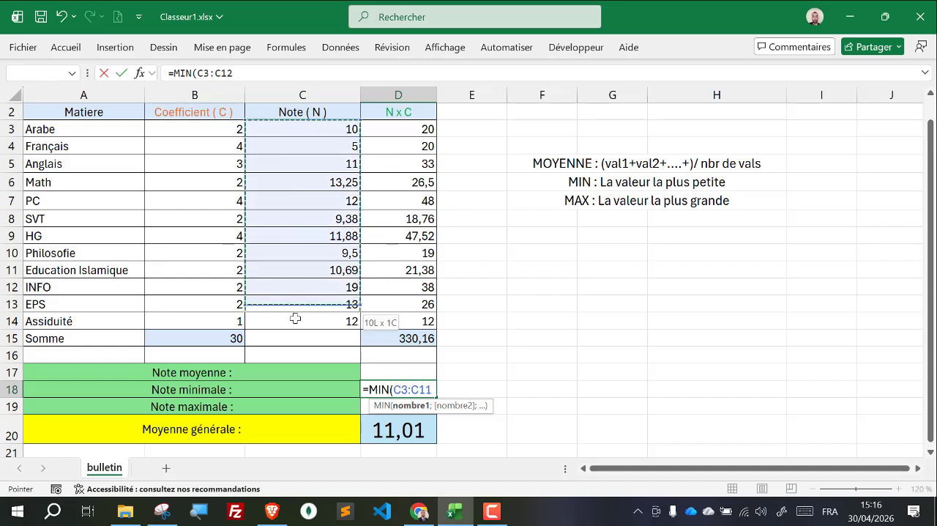
key(Return)
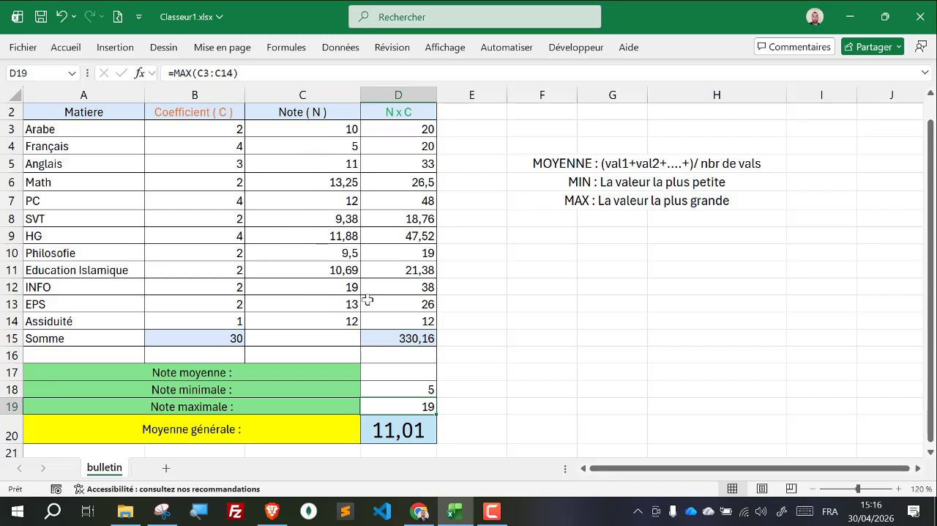
Step: Enter the sample values 10, 12 and 10 in cells F11, G11 and H11
click(387, 368)
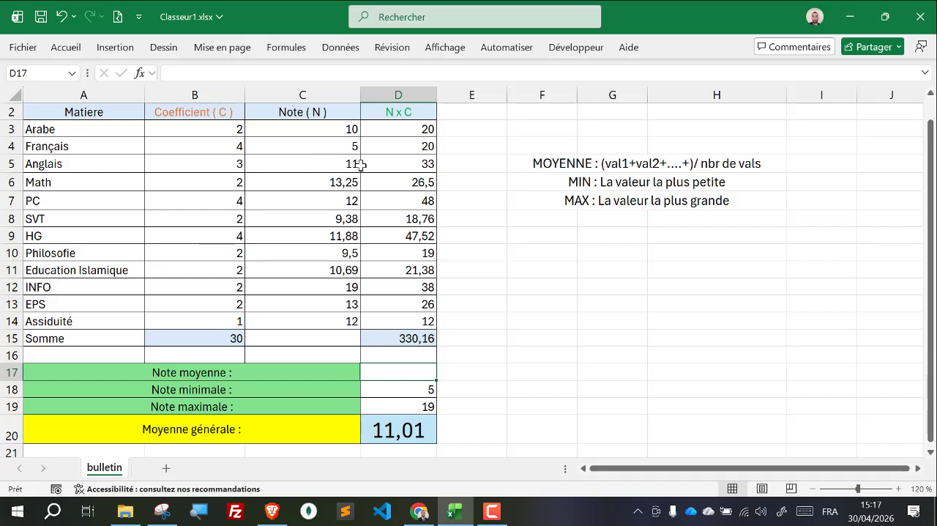
click(586, 269)
click(563, 271)
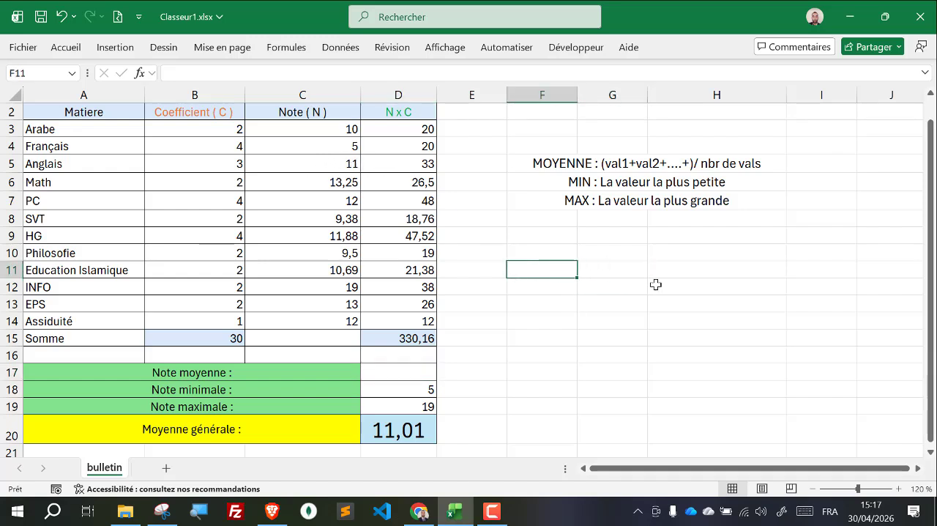
text(3)
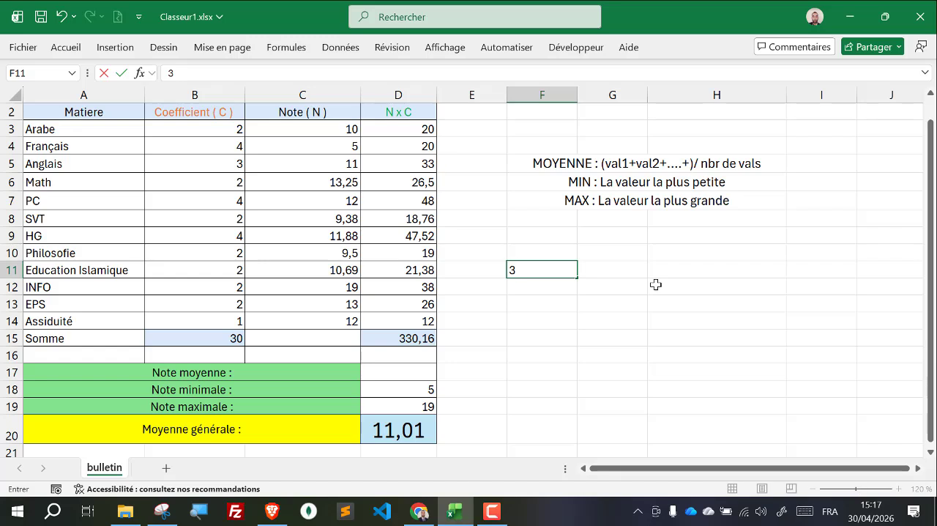
key(BackSpace)
text(10)
key(Tab)
text(12)
key(ctrl+Return)
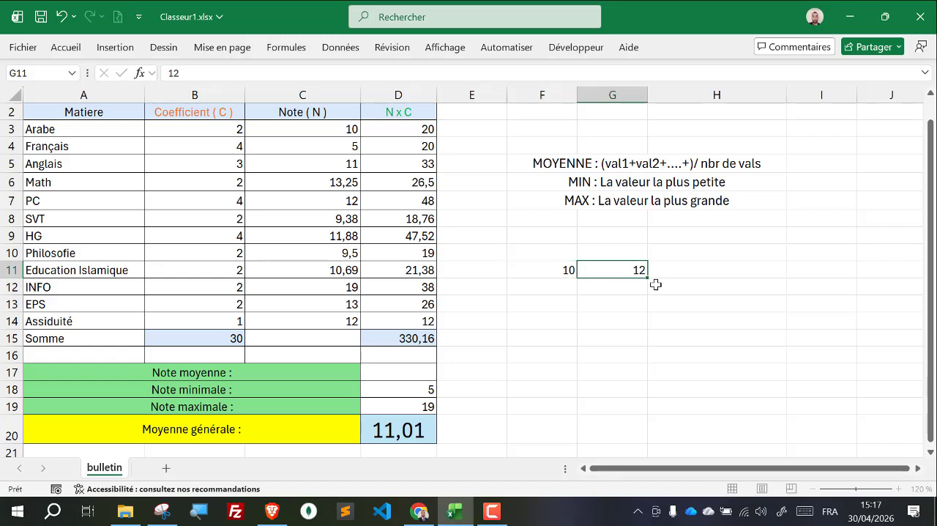
key(Tab)
text(10)
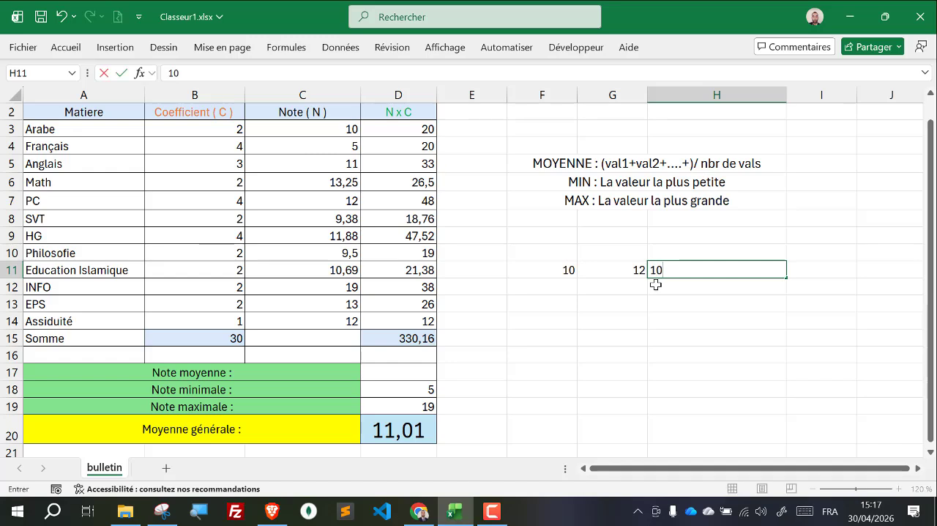
key(Return)
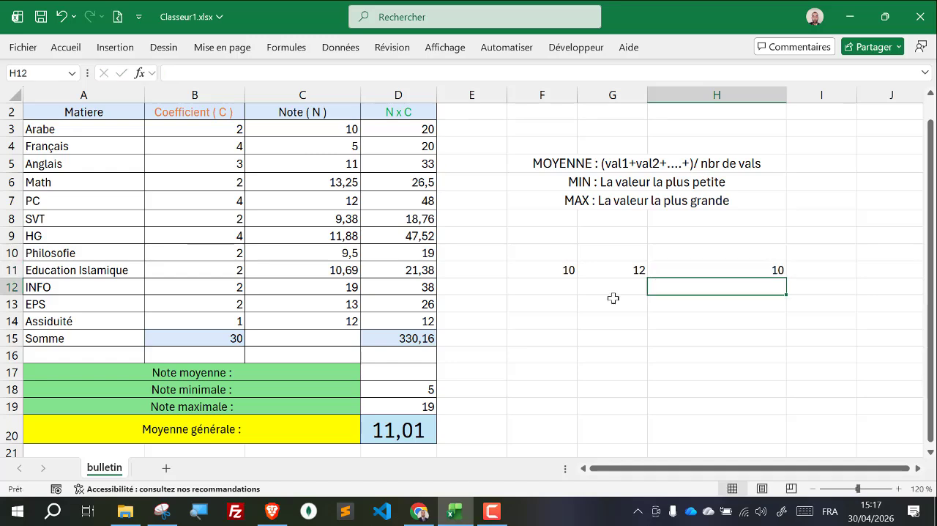
Step: Enter the formula =F11+G11+H11/3 in cell G13 below the sample values
click(590, 298)
text(=)
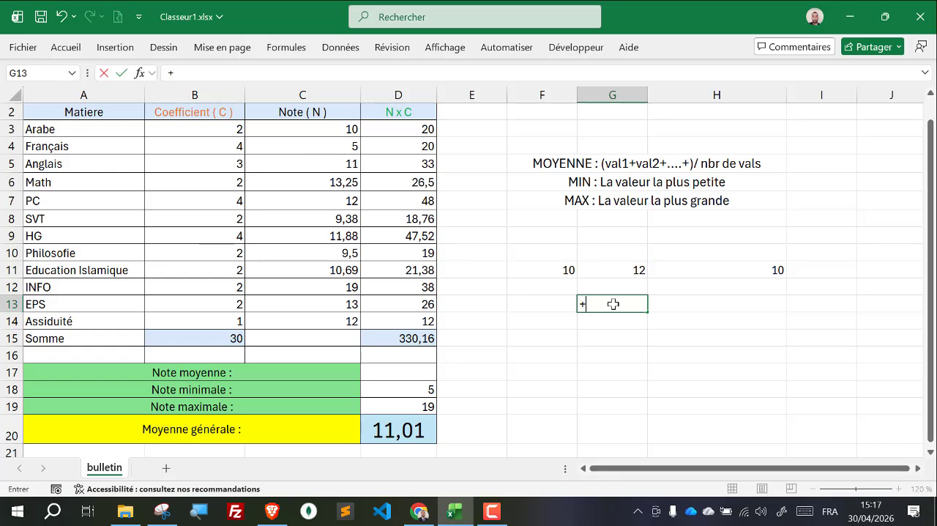
click(546, 269)
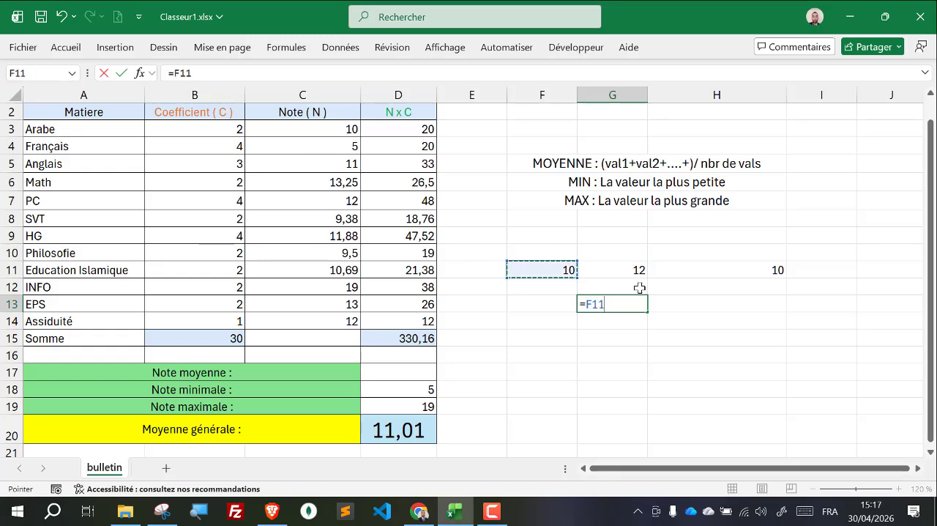
text(+)
click(622, 272)
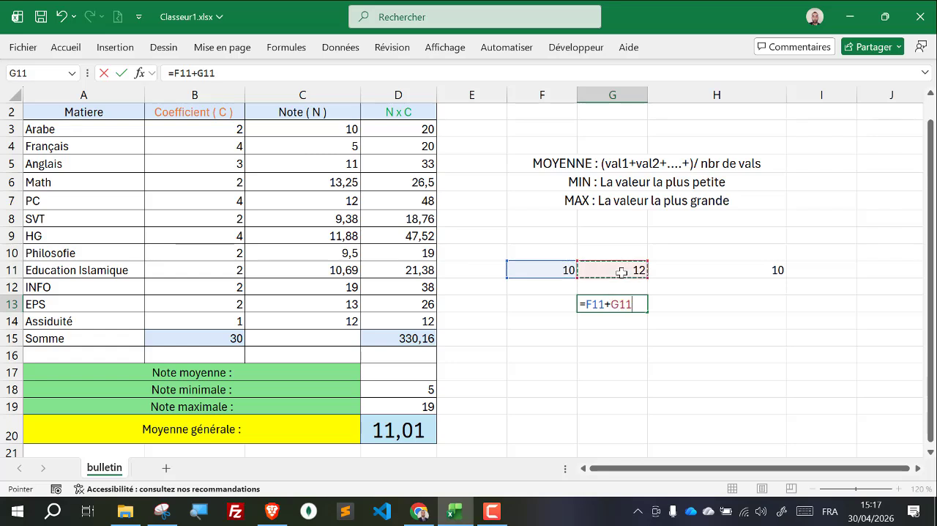
text(+)
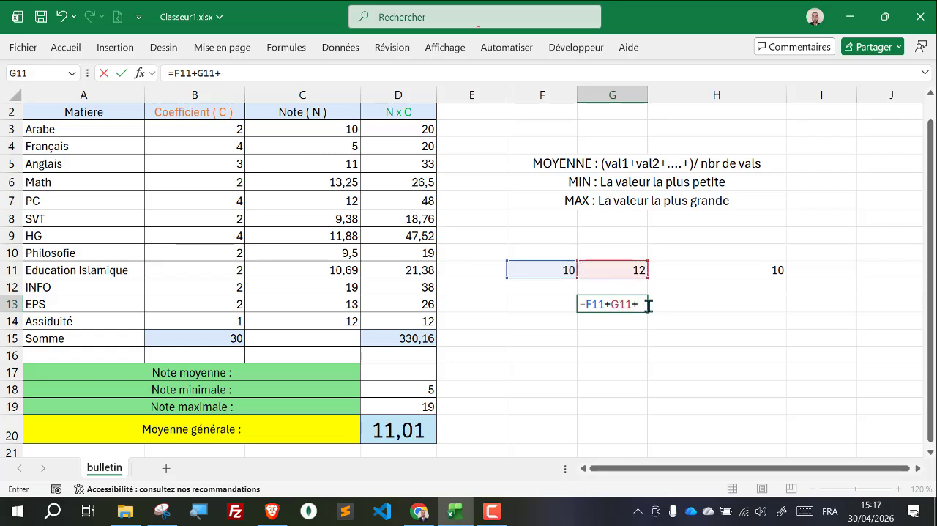
click(717, 270)
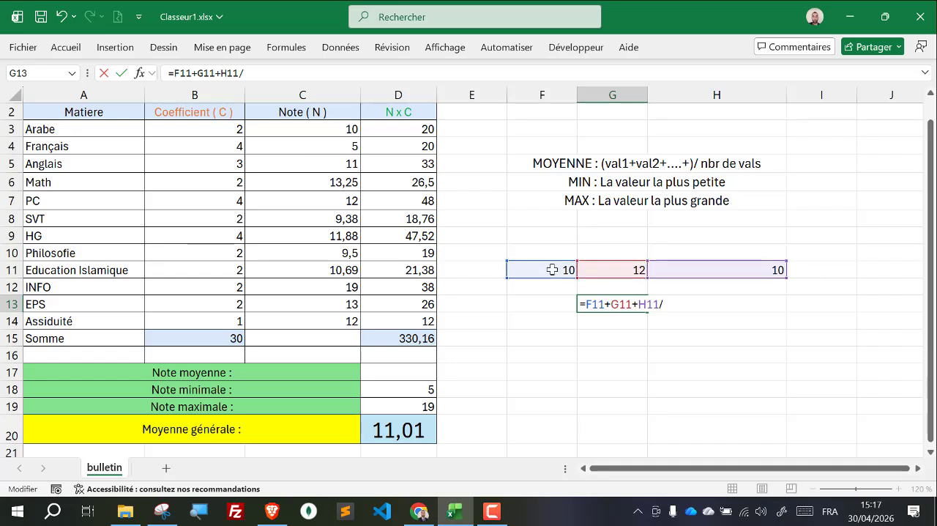
text(3)
key(Return)
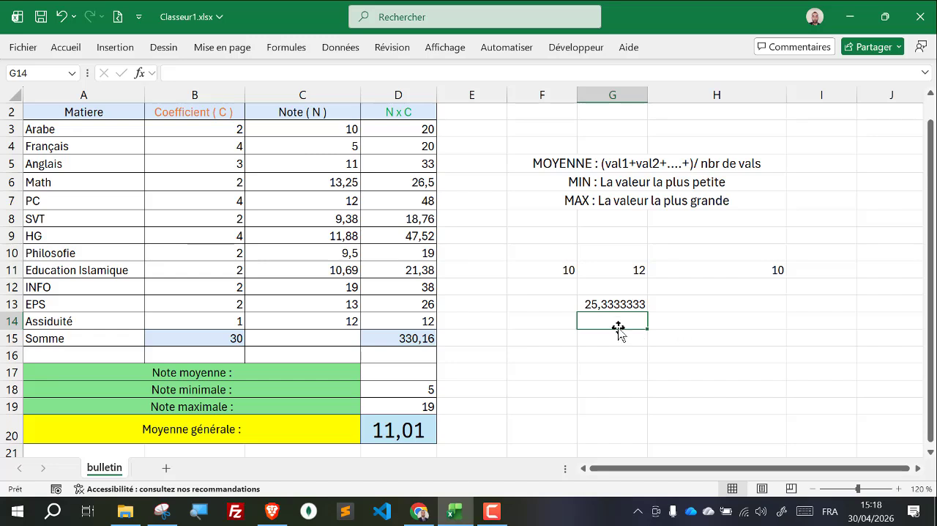
Step: Add parentheses around the sum in G13 so the formula reads =(F11+G11+H11)/3
click(610, 303)
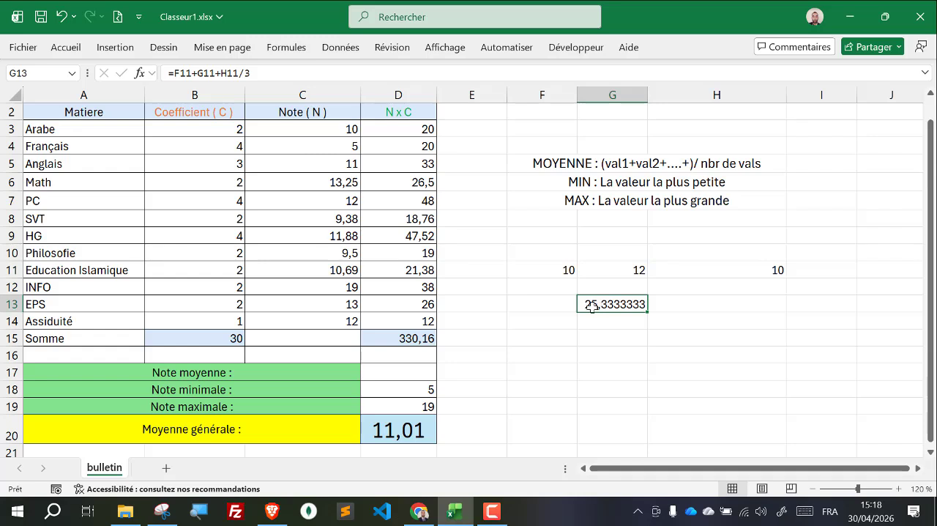
double_click(609, 304)
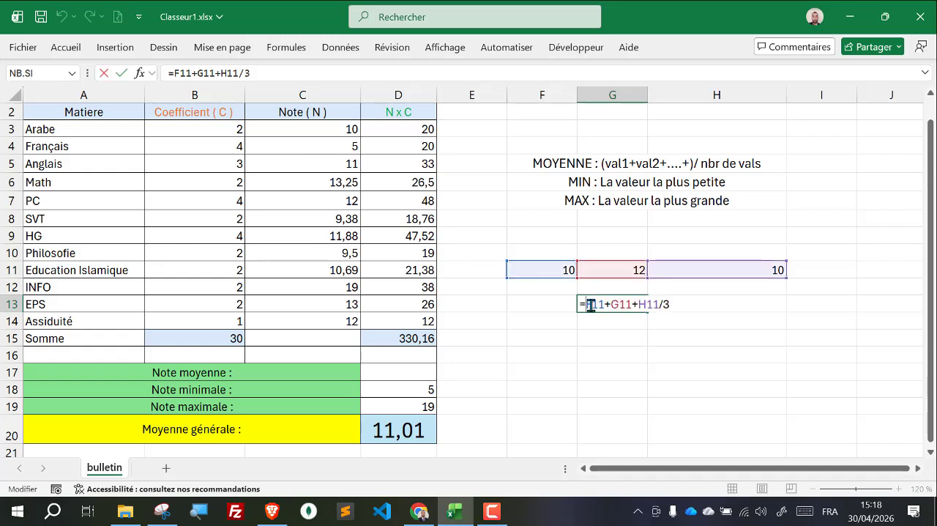
drag(588, 300, 656, 301)
click(656, 301)
text(')
key(BackSpace)
text(()
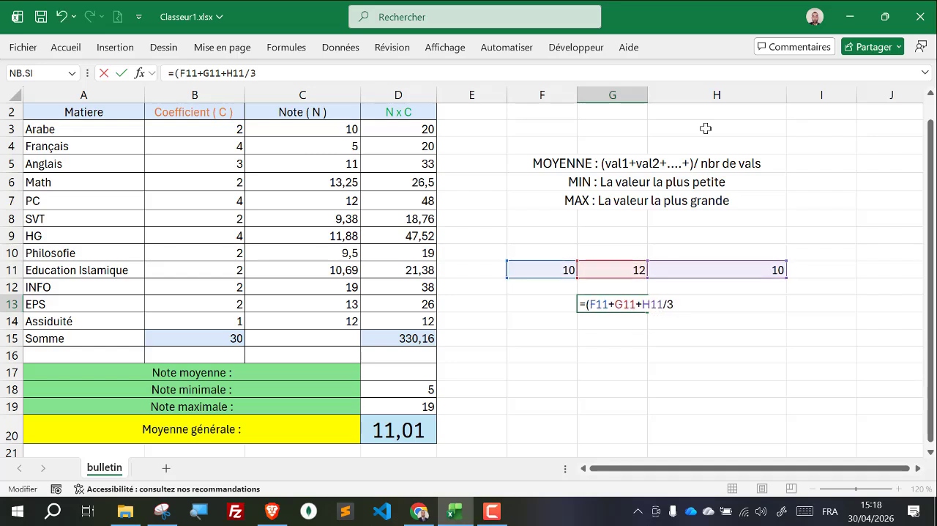
click(663, 306)
text())
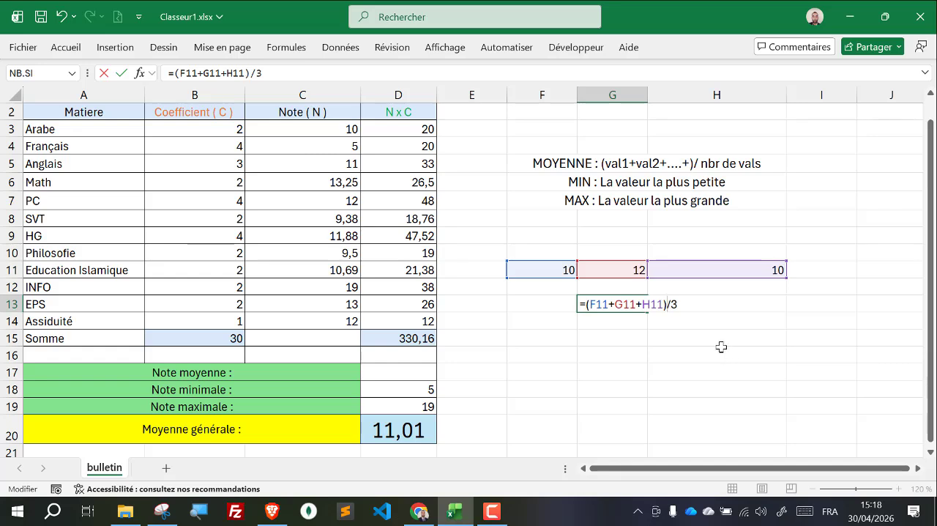
key(Return)
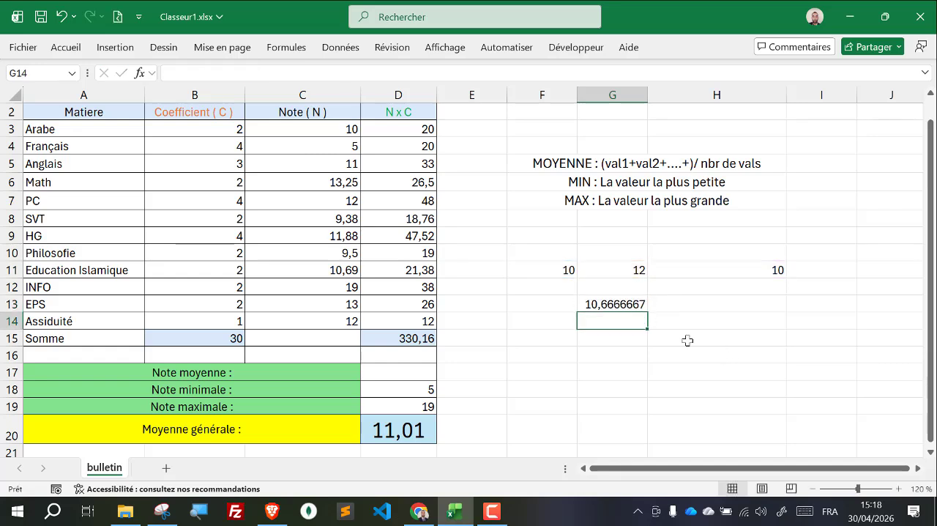
click(614, 303)
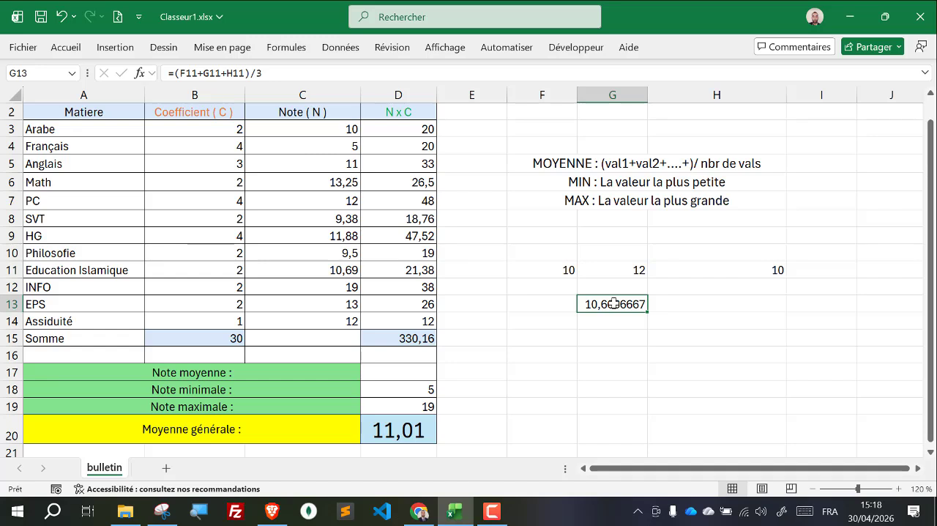
double_click(614, 303)
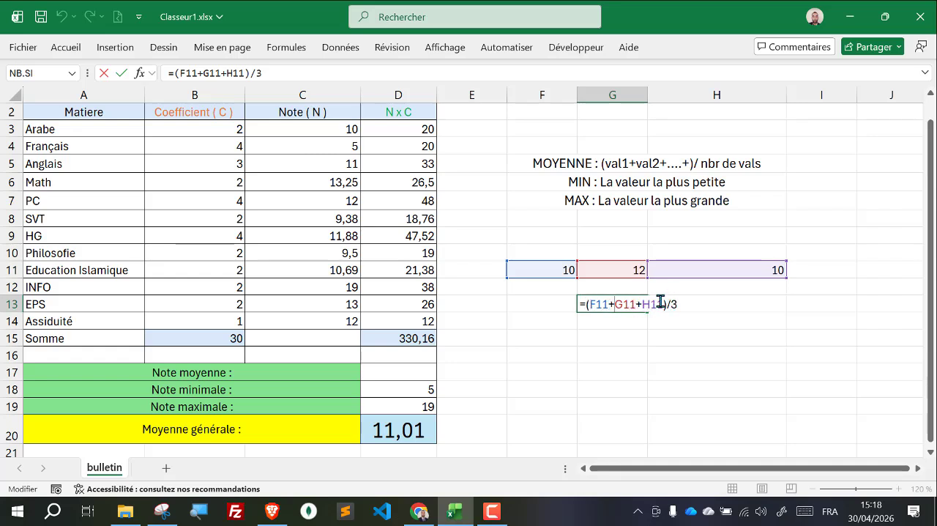
key(BackSpace)
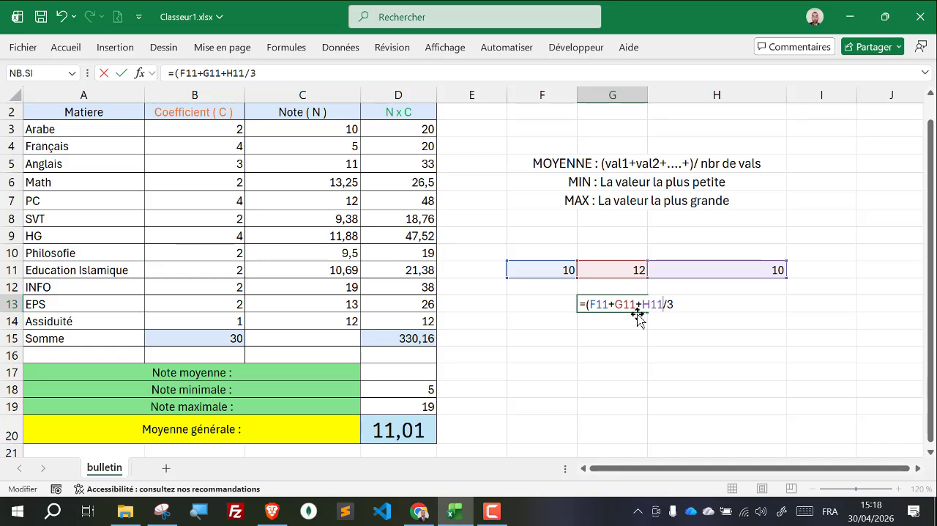
key(BackSpace)
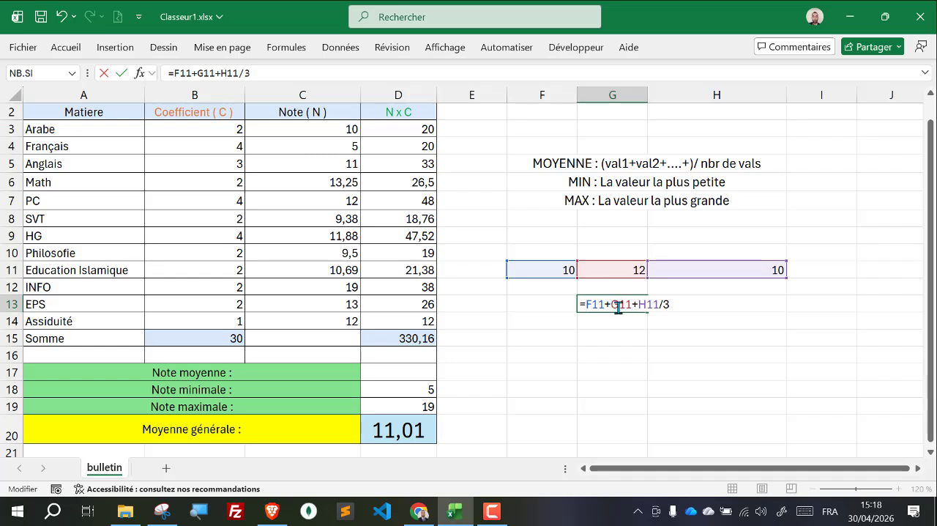
key(Escape)
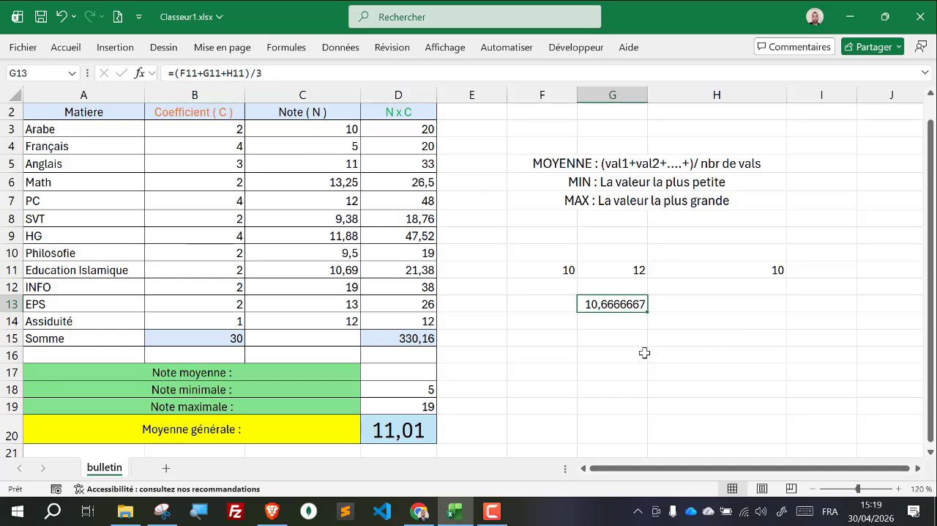
Step: Clear the sample values and their average formula from the range F10:I14
drag(530, 248, 829, 328)
key(Delete)
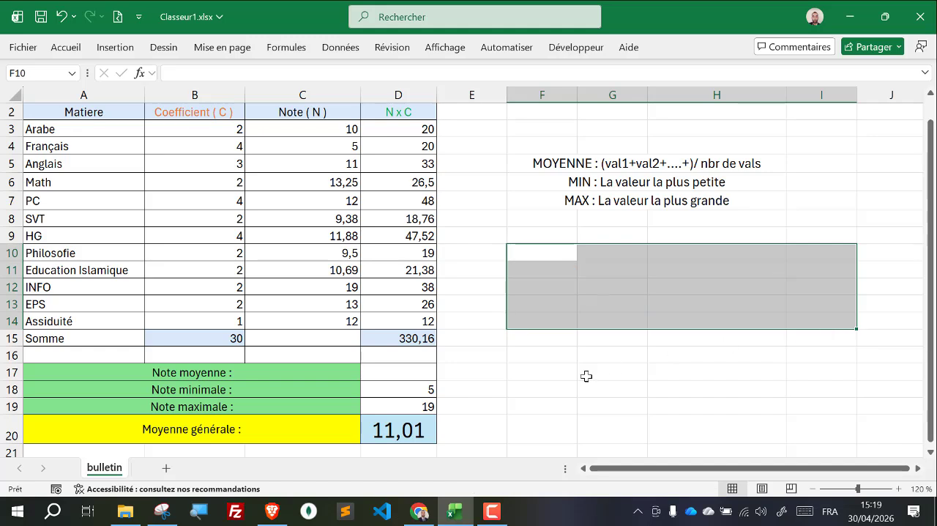
Step: Start a MOYENNE formula in the Note moyenne cell D17 with the note cell C14 as its argument
click(409, 373)
text(=mo)
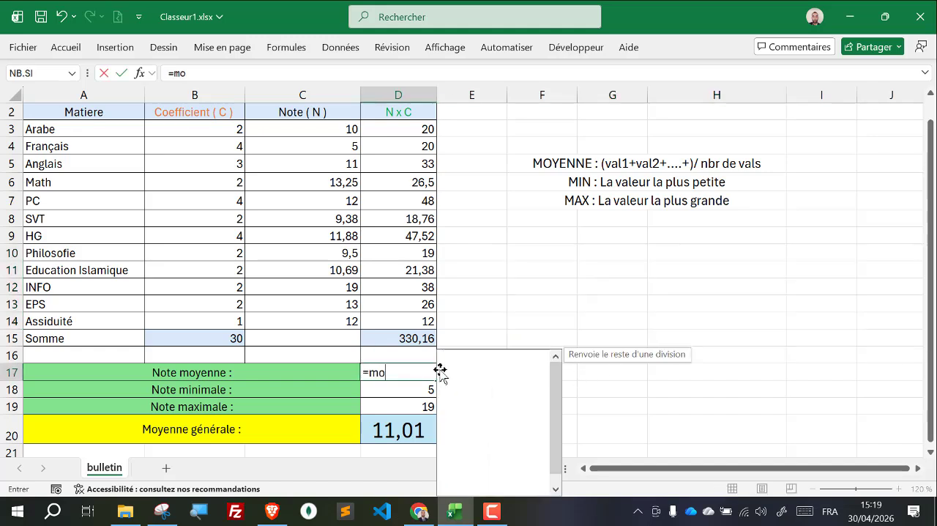
key(Tab)
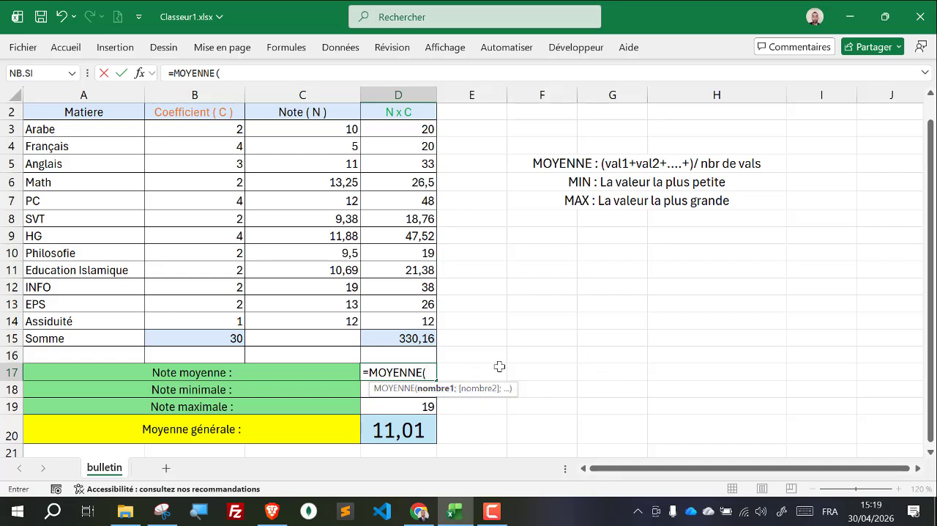
click(319, 128)
drag(319, 128, 323, 315)
click(324, 315)
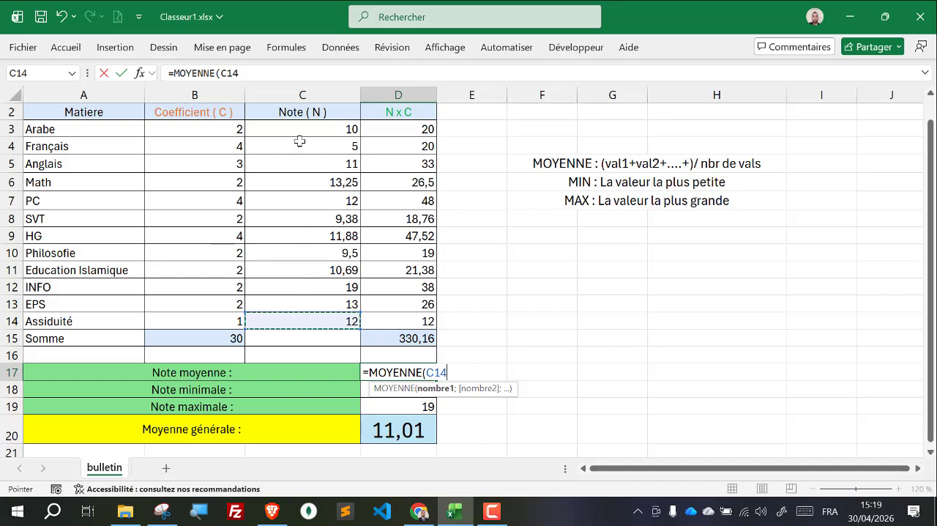
Step: Change the argument of the MOYENNE formula in D17 to the range C3:C14 and enter the formula
click(450, 372)
key(BackSpace)
key(BackSpace)
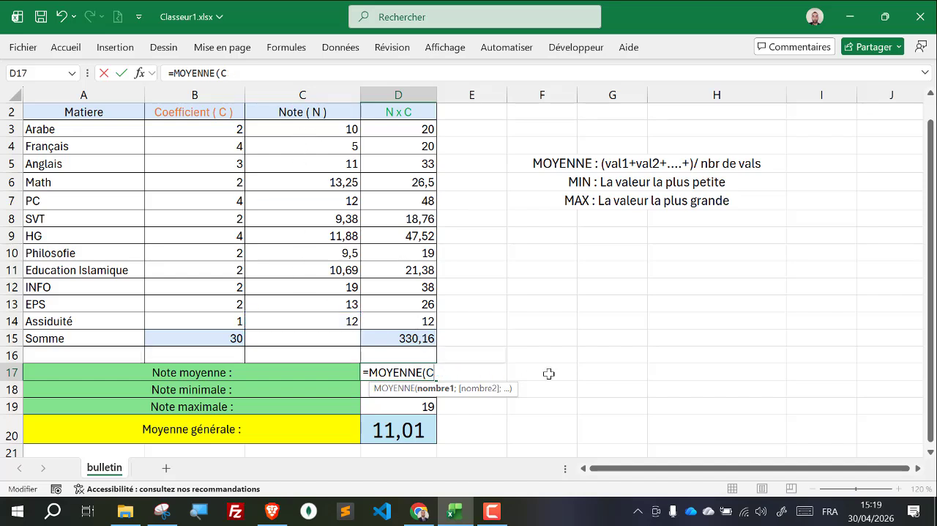
text(3:)
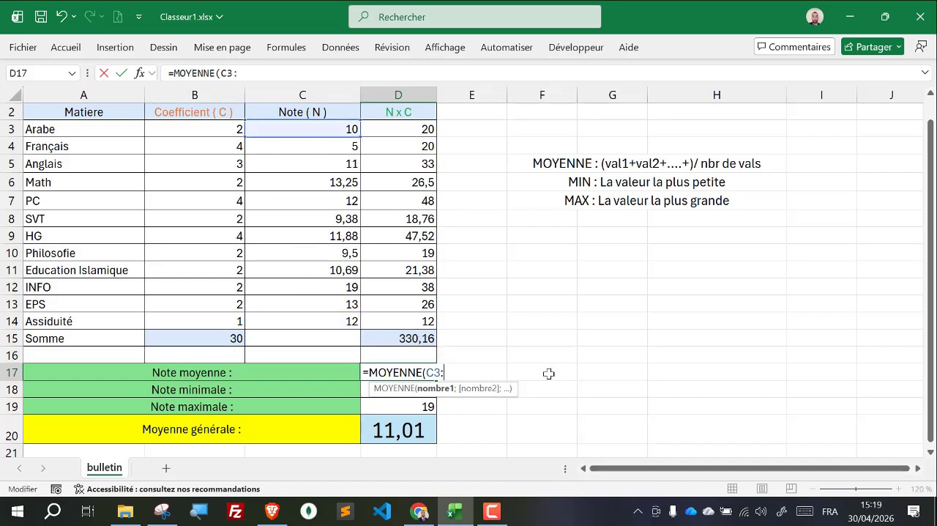
text(C14)
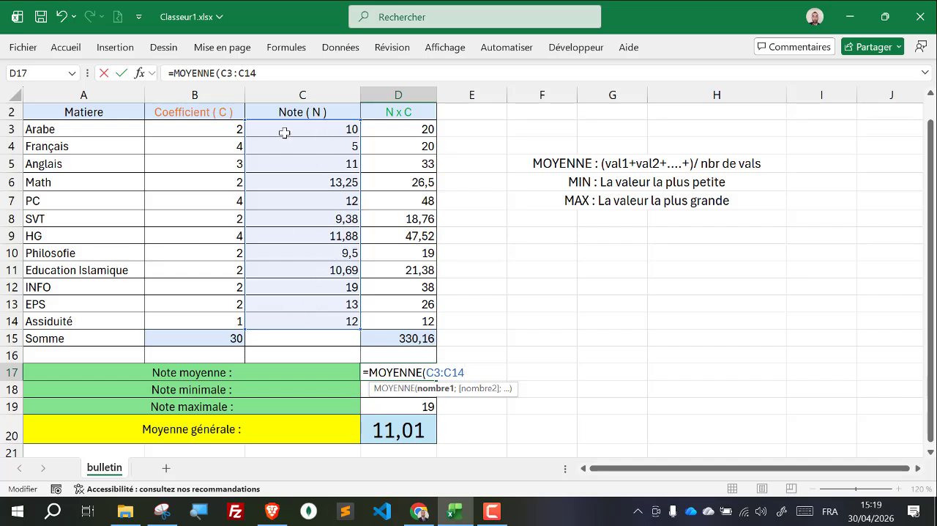
key(Return)
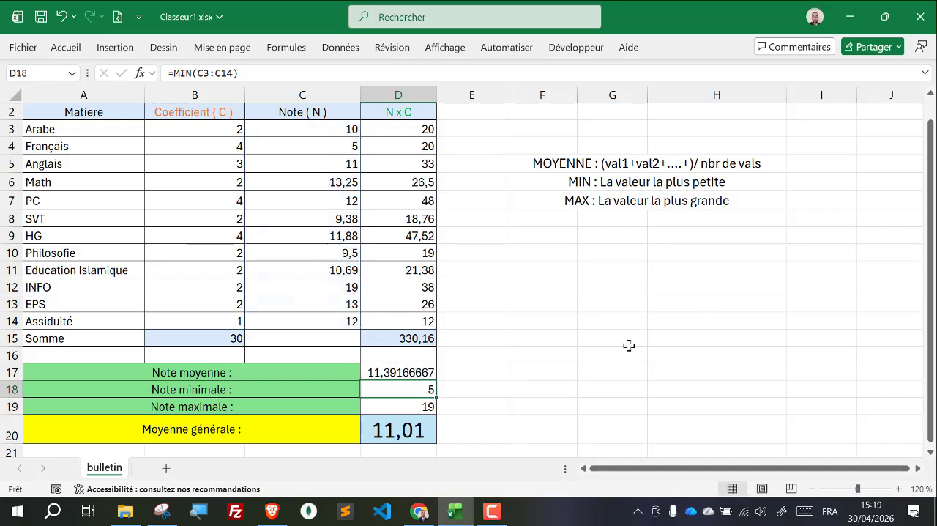
Step: Reduce the Note moyenne value in cell D17 to two decimal places
click(408, 372)
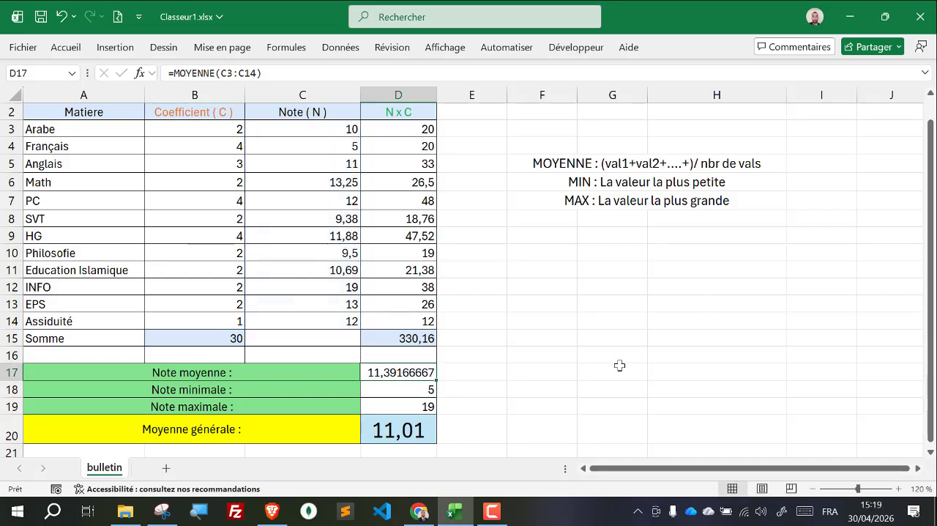
click(65, 47)
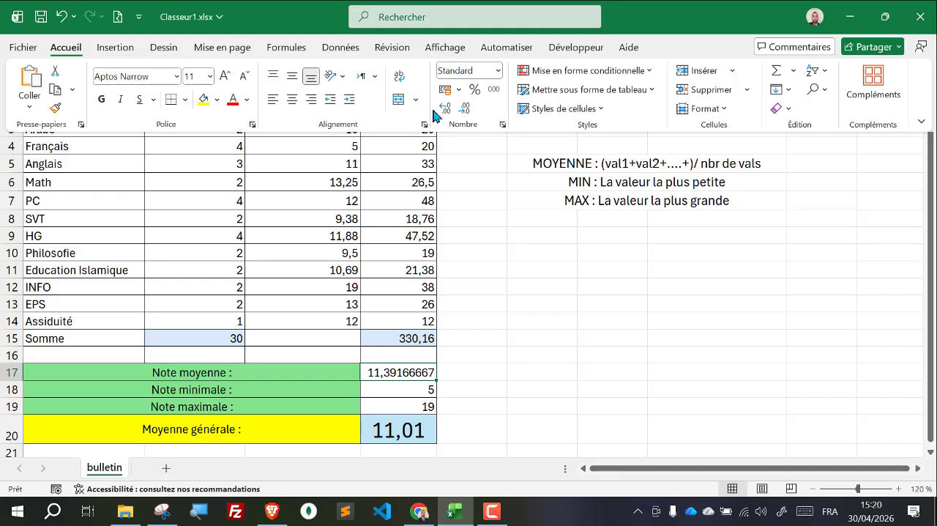
click(466, 108)
click(466, 108)
click(465, 108)
click(466, 108)
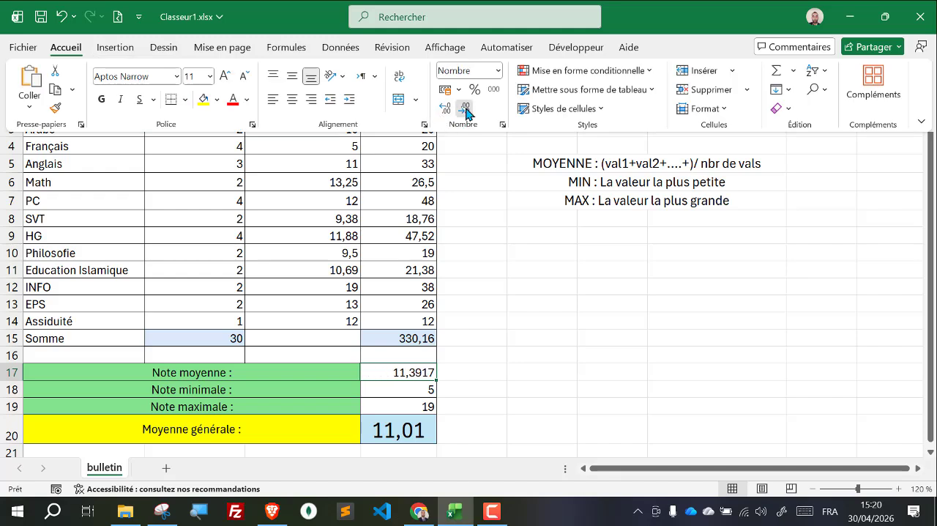
click(465, 108)
click(466, 109)
click(546, 378)
click(528, 375)
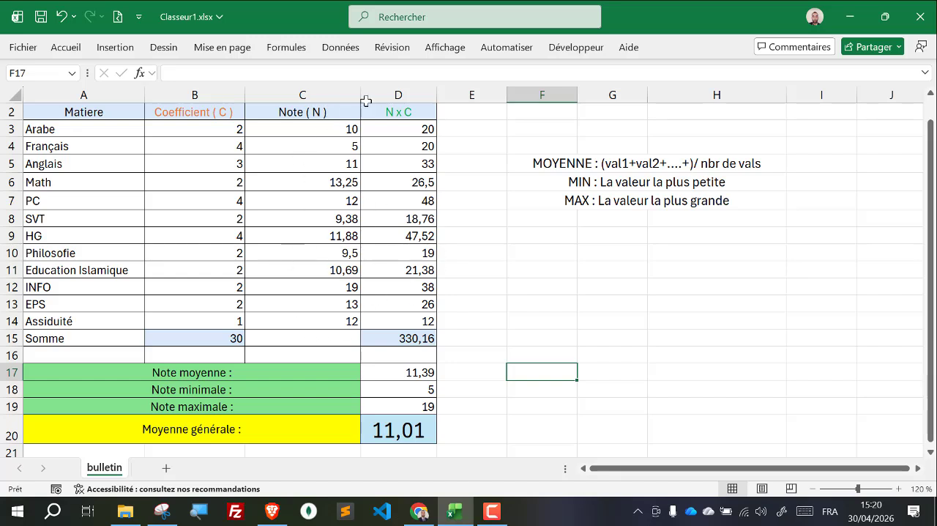
click(565, 327)
click(472, 389)
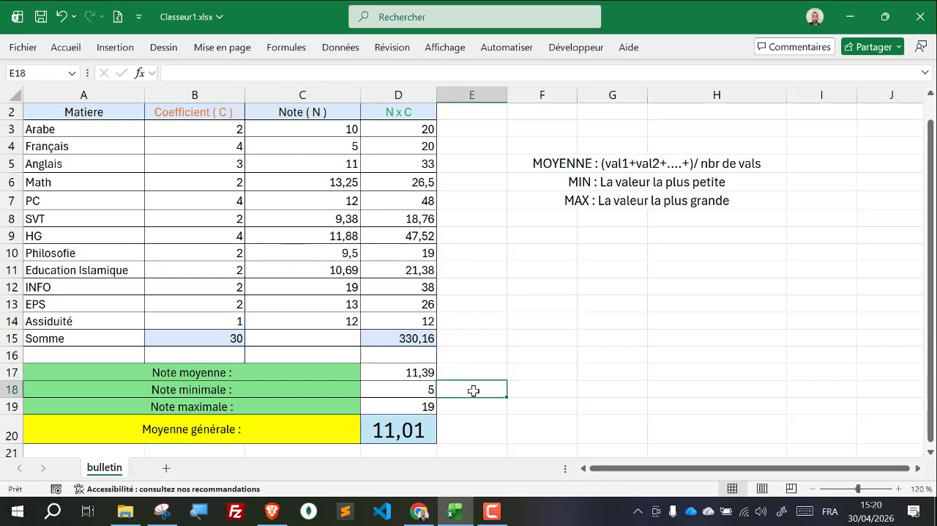